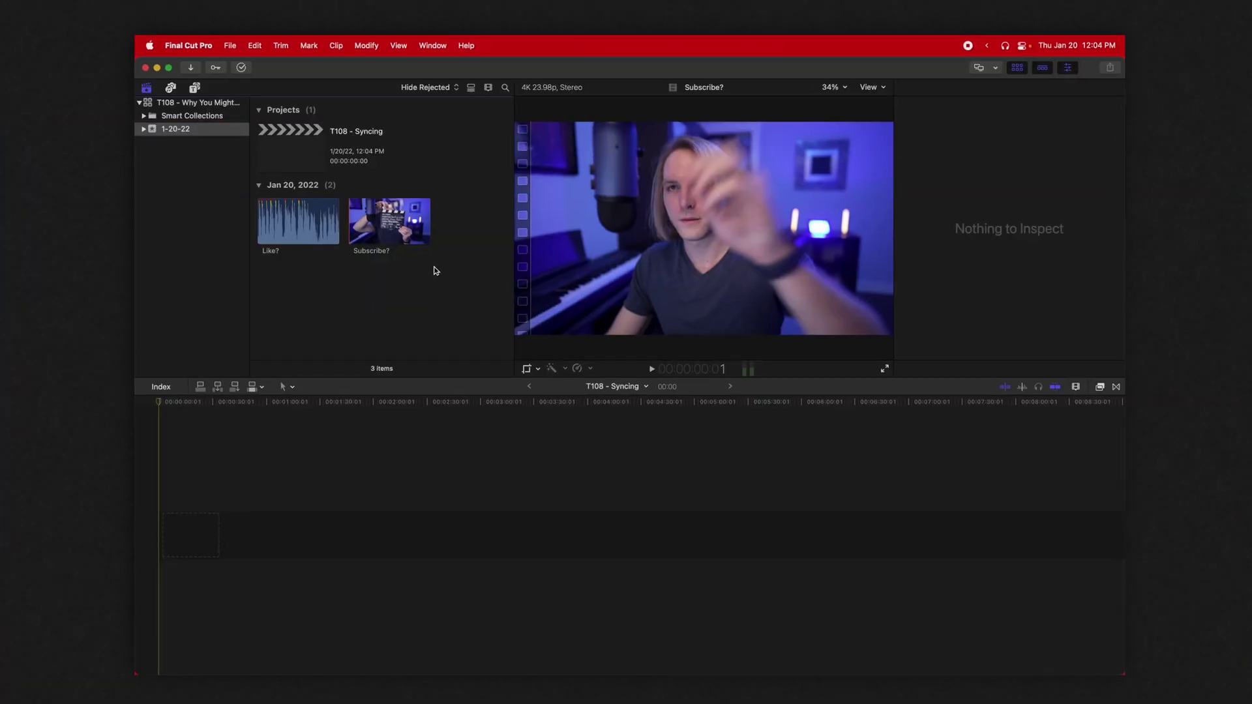
# Synchronize the Like? audio and Subscribe? video clips into one synchronized clip and append it to the T108 - Syncing timeline
pyautogui.press('super+a')
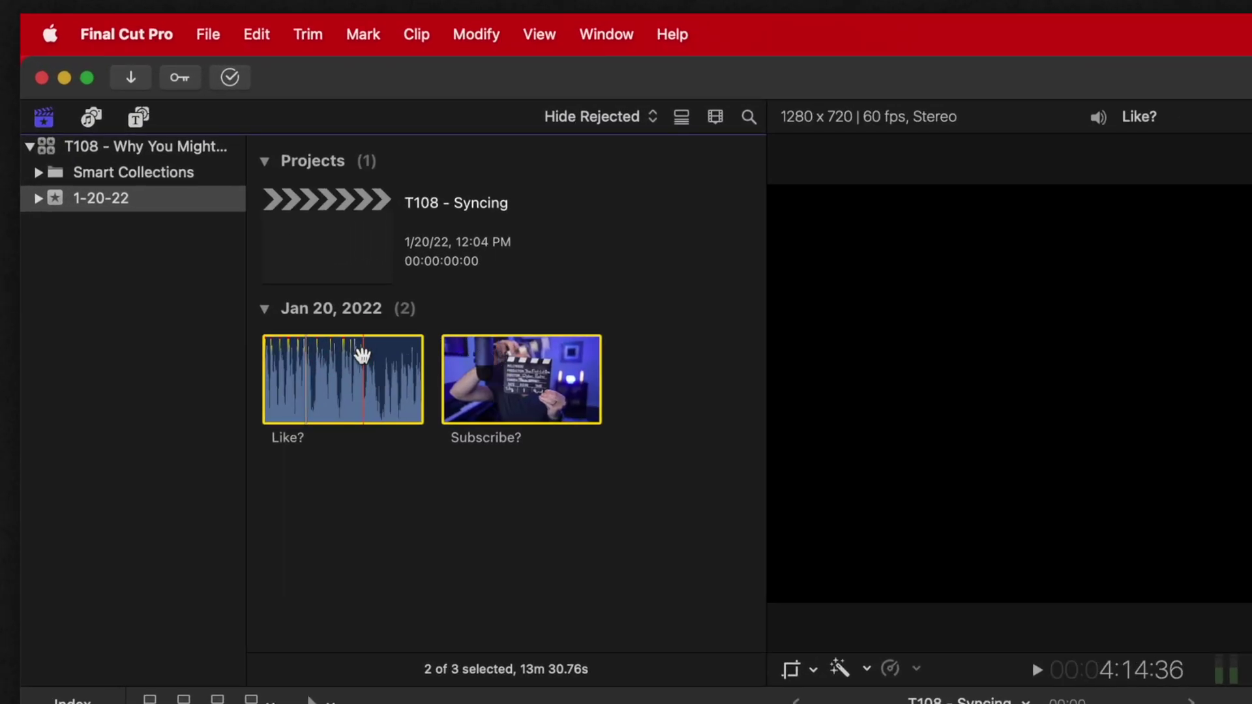
pyautogui.rightClick(363, 358)
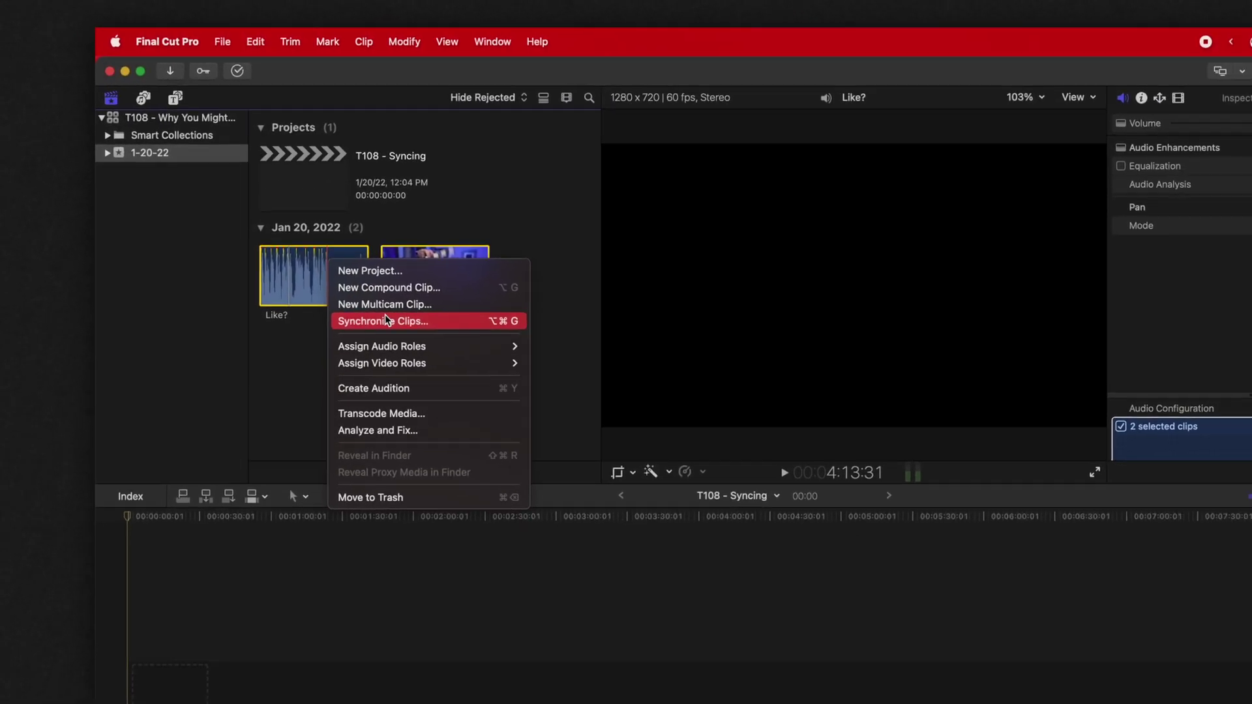
pyautogui.click(356, 261)
pyautogui.press('Return')
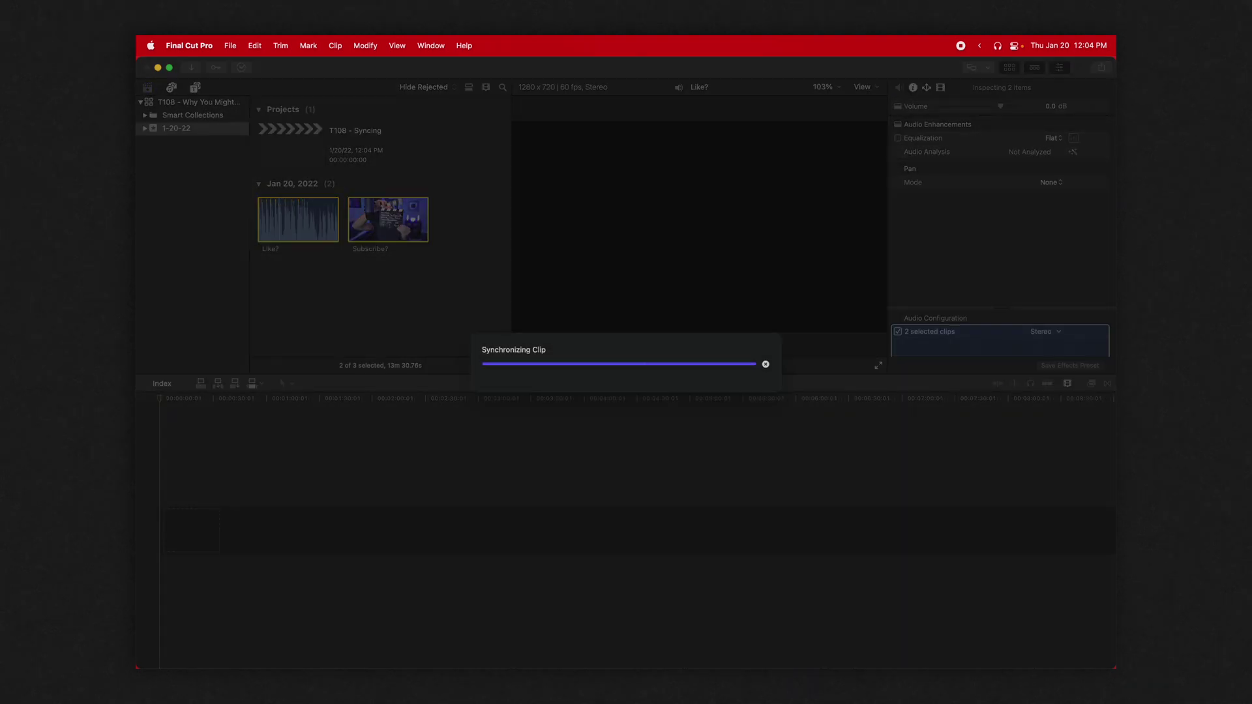
pyautogui.press('e')
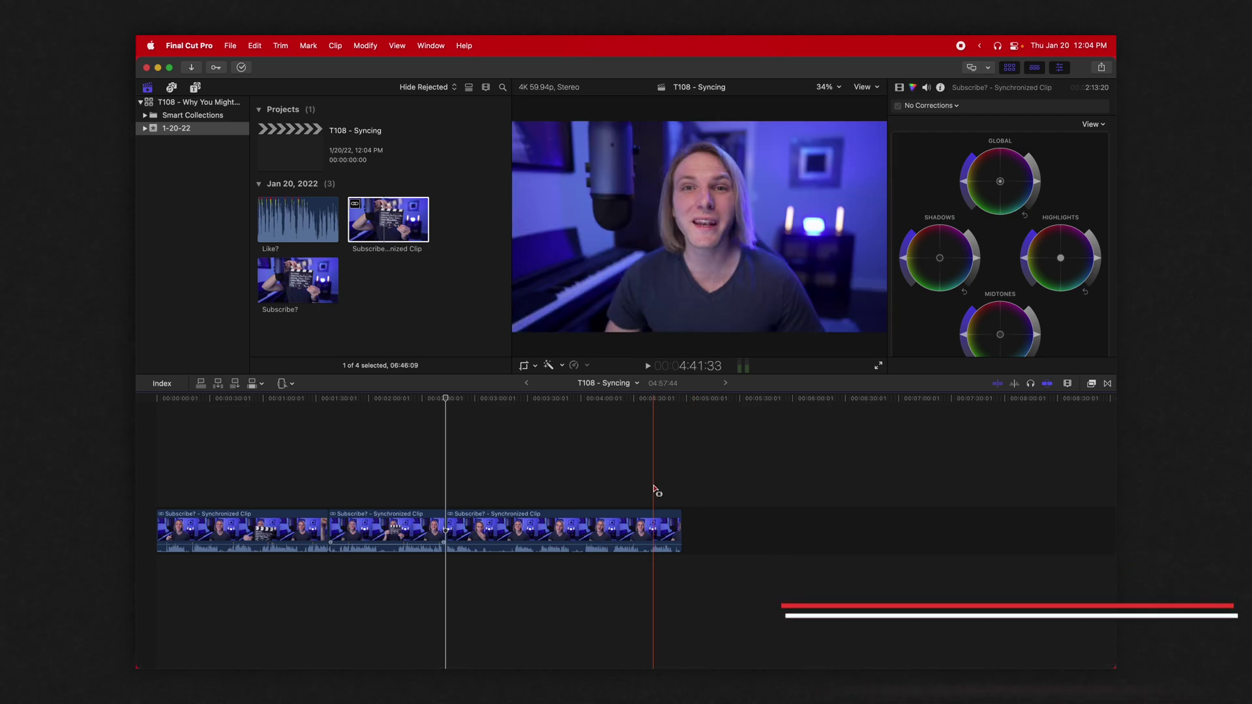
# Open the third synchronized clip in its own timeline, select the Like? audio inside it and return to the project
pyautogui.press('a')
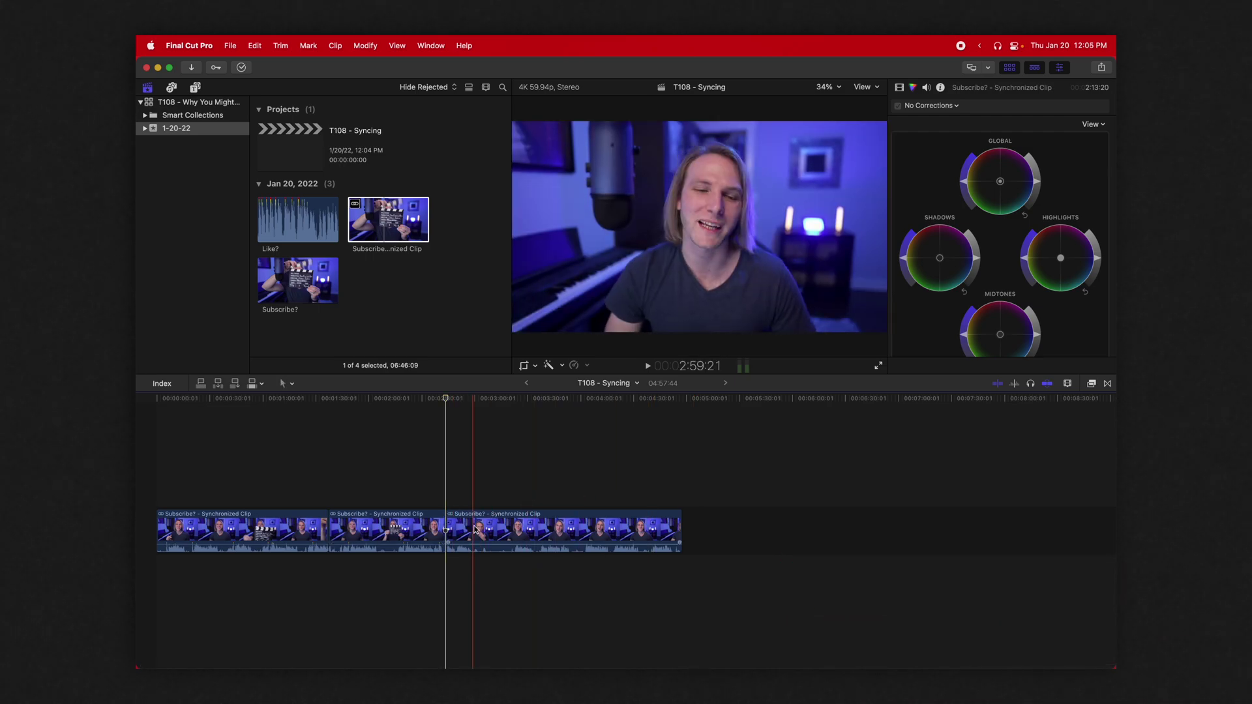
pyautogui.click(334, 45)
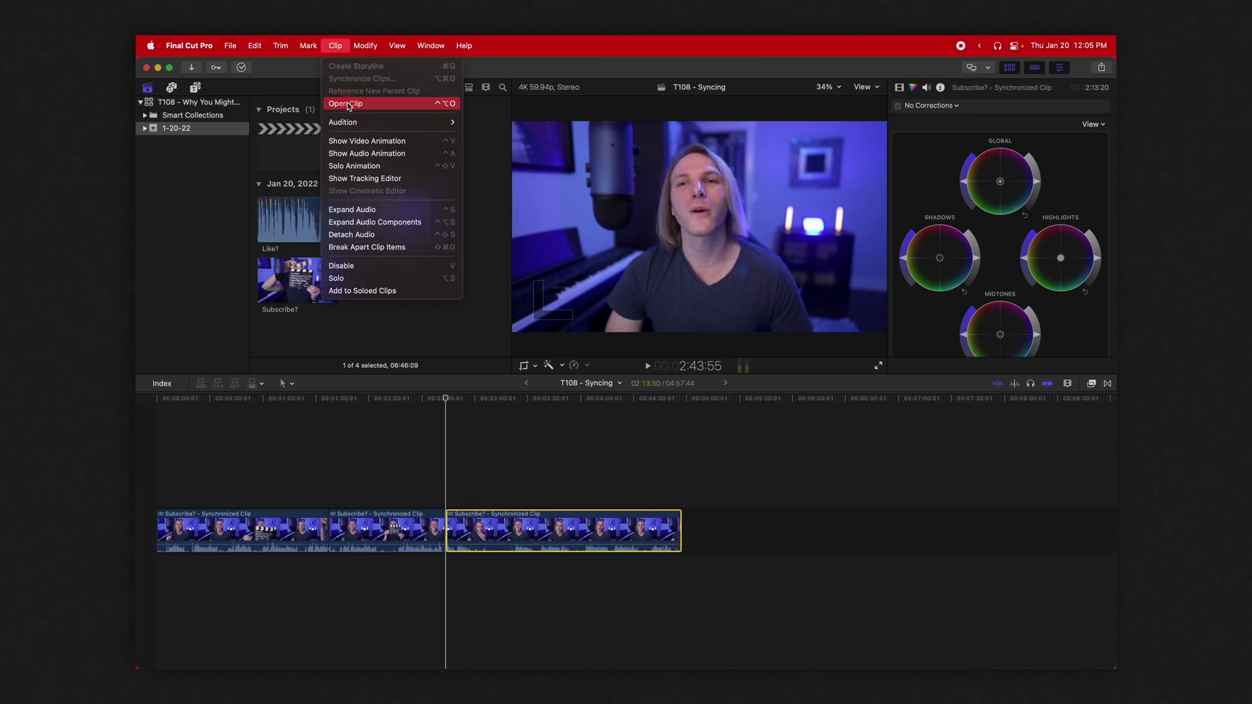
pyautogui.click(349, 103)
pyautogui.click(489, 569)
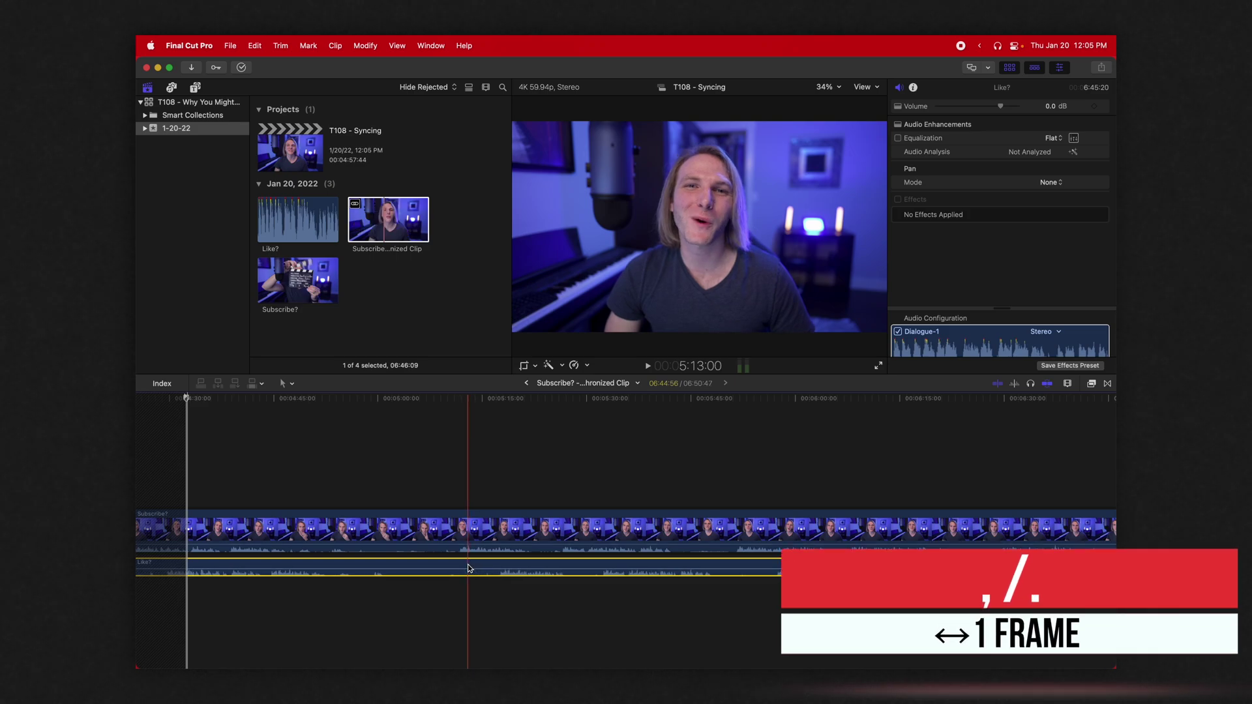
pyautogui.click(526, 383)
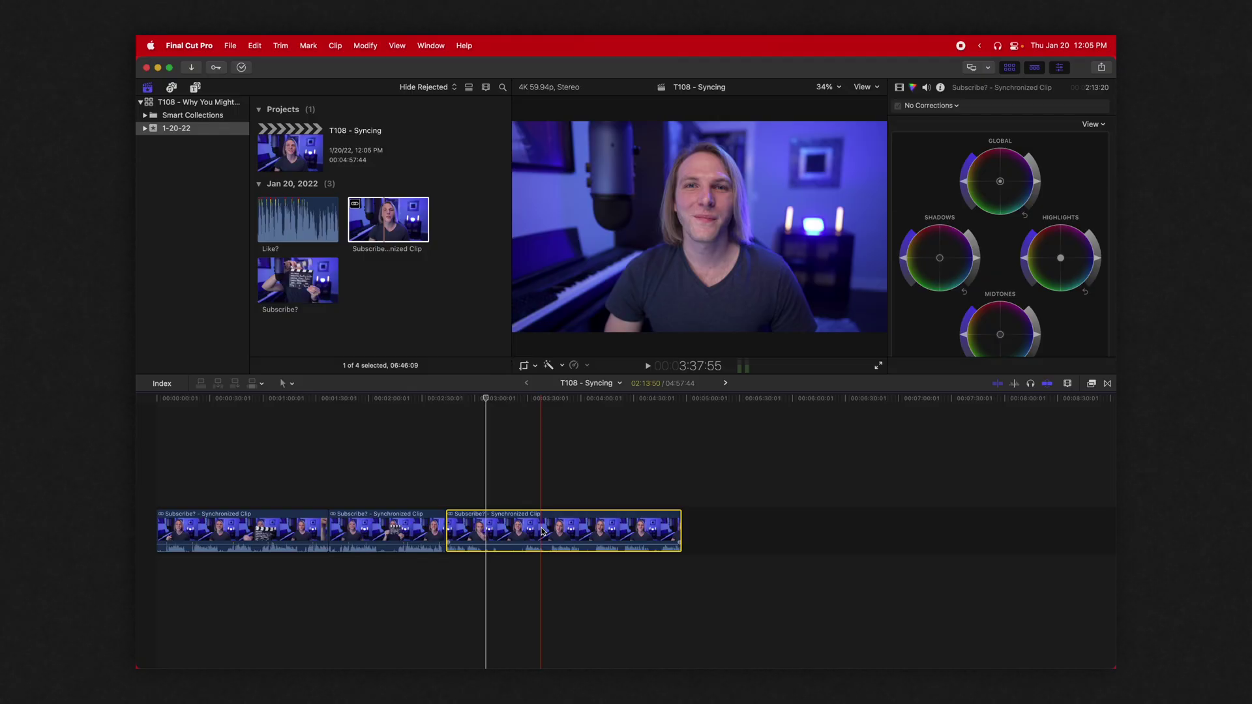
# Open the third synchronized clip, shift the Subscribe? video's shadows and highlights toward cyan with Color Wheels, and return to the project
pyautogui.click(396, 524)
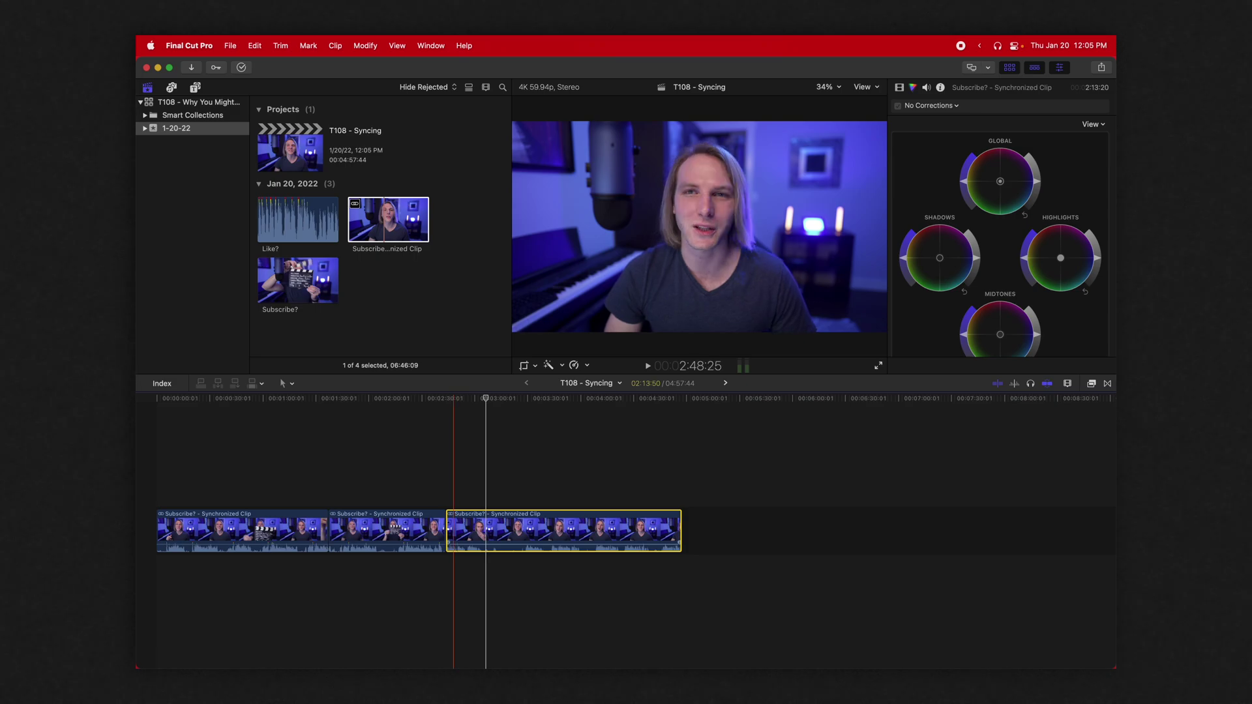
pyautogui.doubleClick(459, 517)
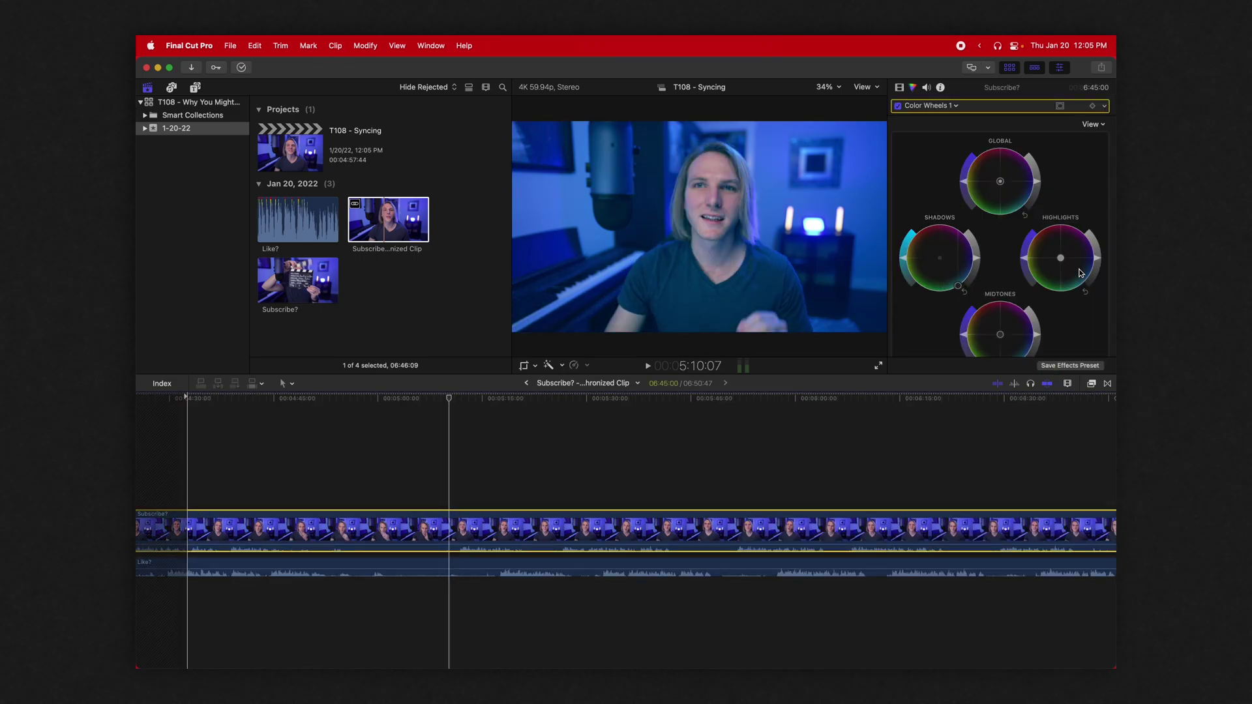
pyautogui.moveTo(1060, 257); pyautogui.dragTo(1067, 290)
pyautogui.click(526, 383)
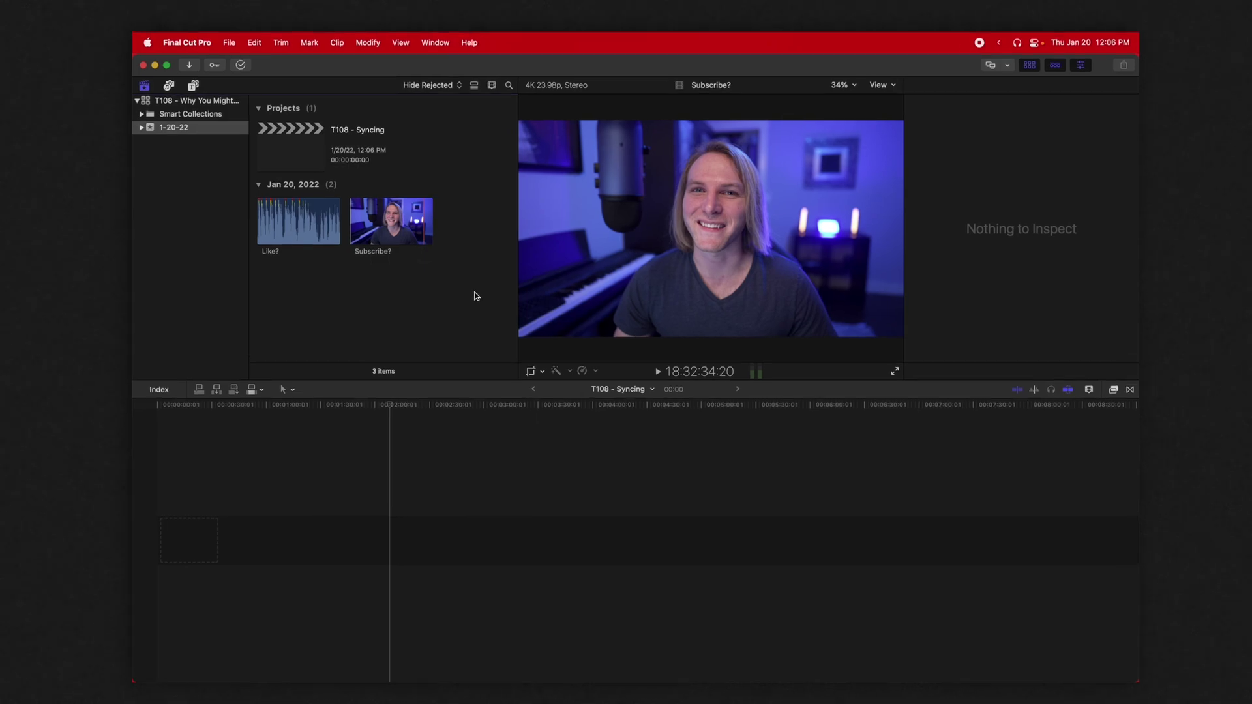
# Create a multicam clip named Subscribe from the Like? and Subscribe? clips, using audio for synchronization
pyautogui.moveTo(417, 255); pyautogui.dragTo(203, 171)
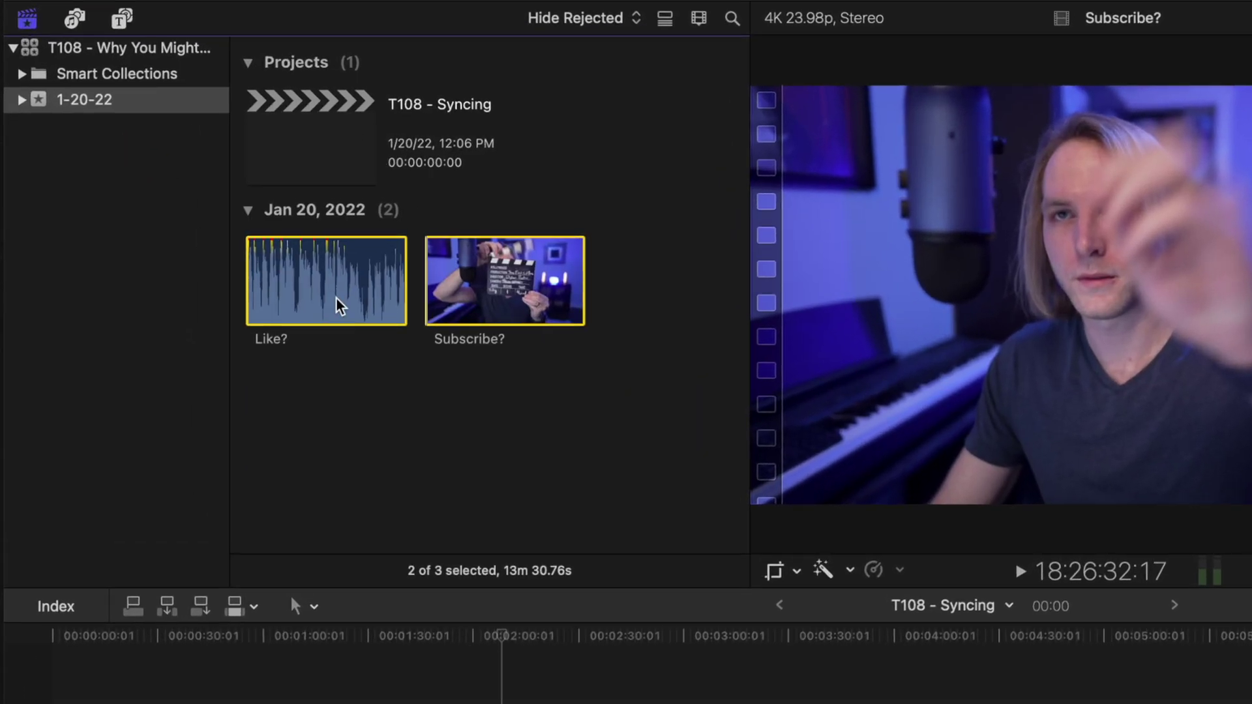
pyautogui.rightClick(335, 298)
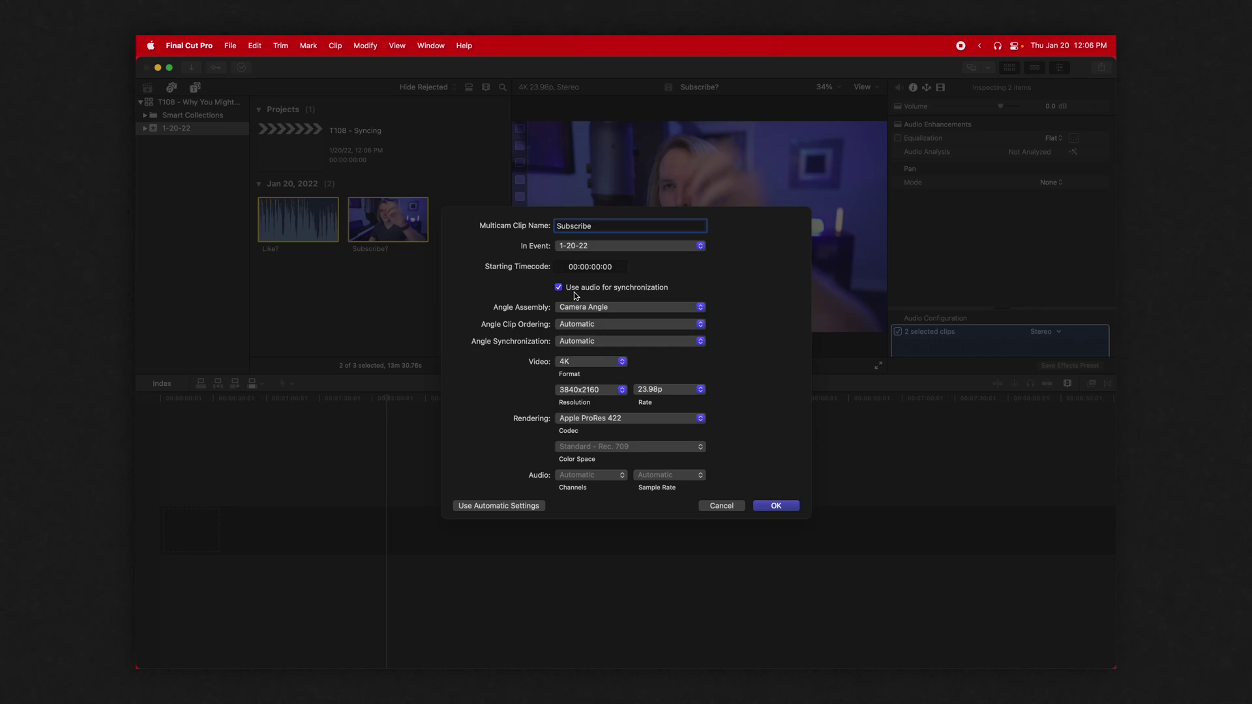
pyautogui.click(776, 506)
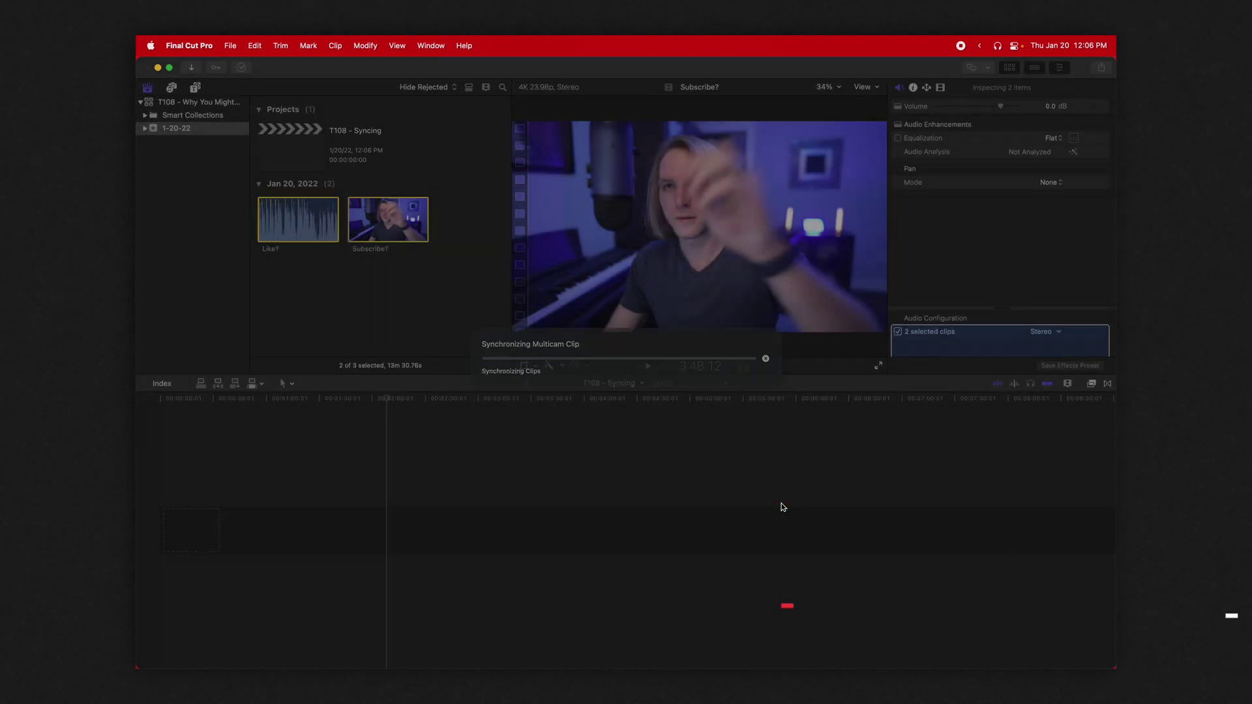
# Insert the Subscribe multicam clip into the timeline, delete the gap in front of it and show the color controls
pyautogui.press('w')
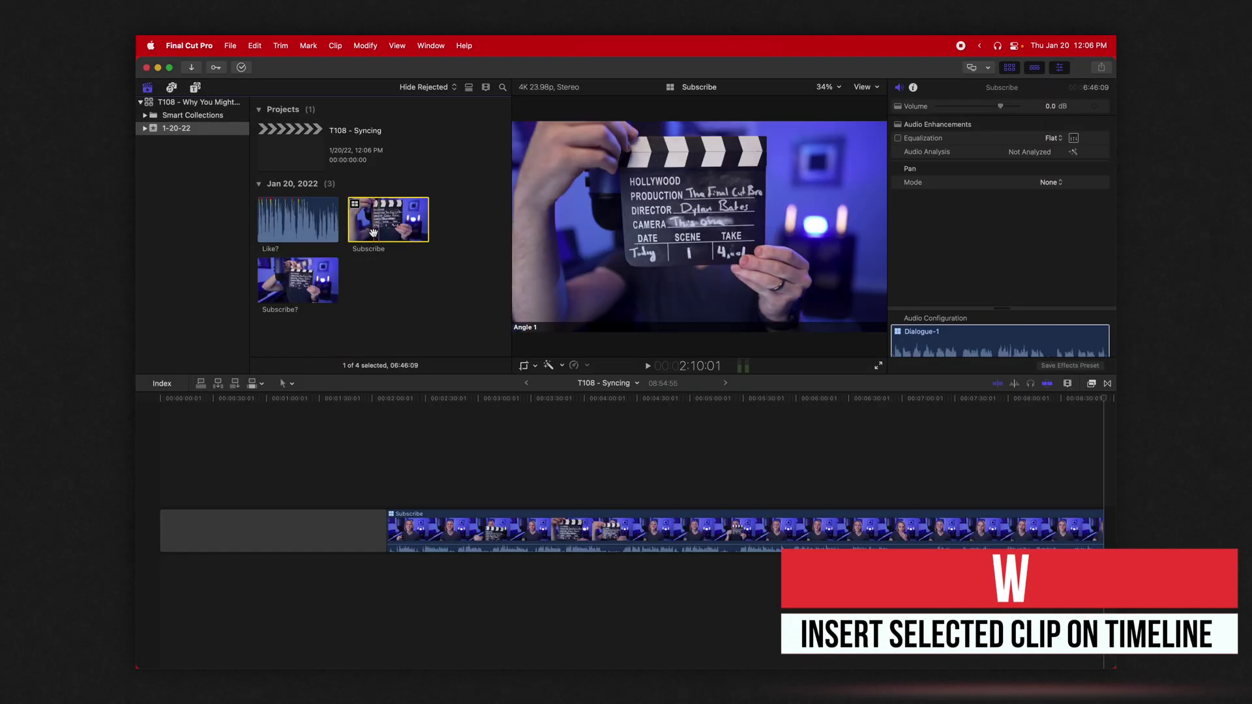
pyautogui.click(357, 525)
pyautogui.press('Delete')
pyautogui.press('super+6')
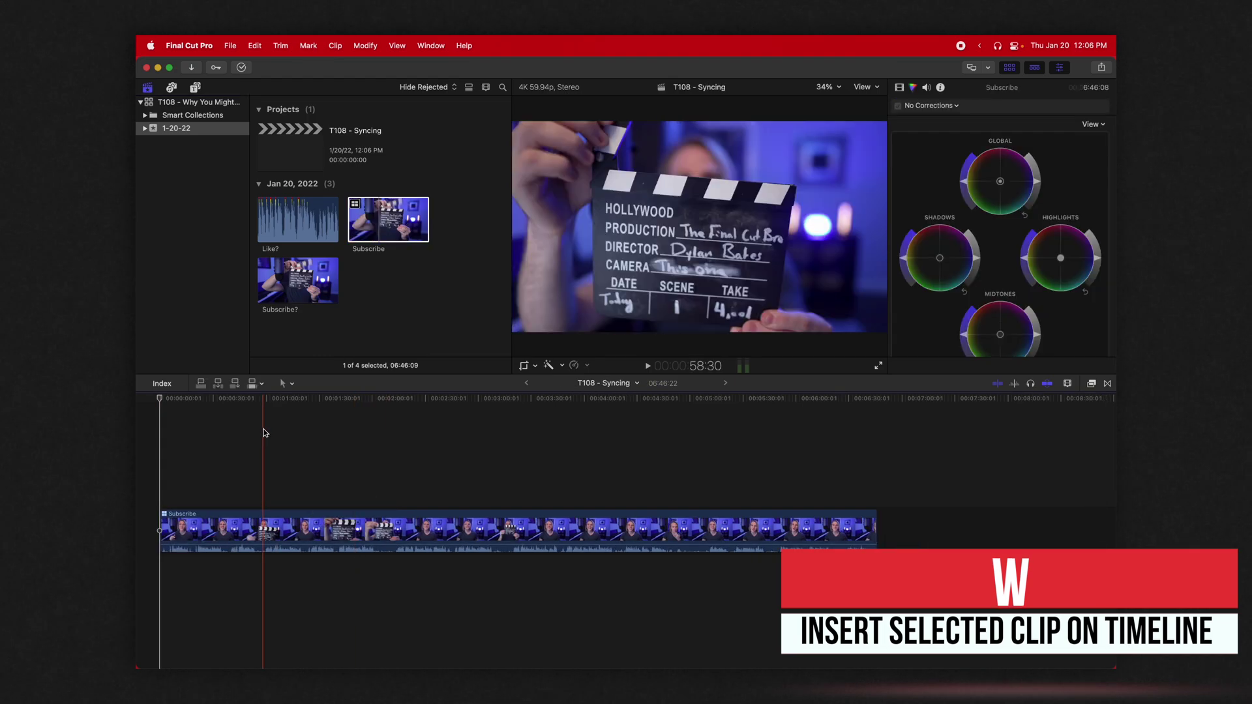
# Show the angle viewer, switch only the multicam clip's audio to Angle 2 and scrub the start of the timeline
pyautogui.click(397, 45)
pyautogui.moveTo(415, 122)
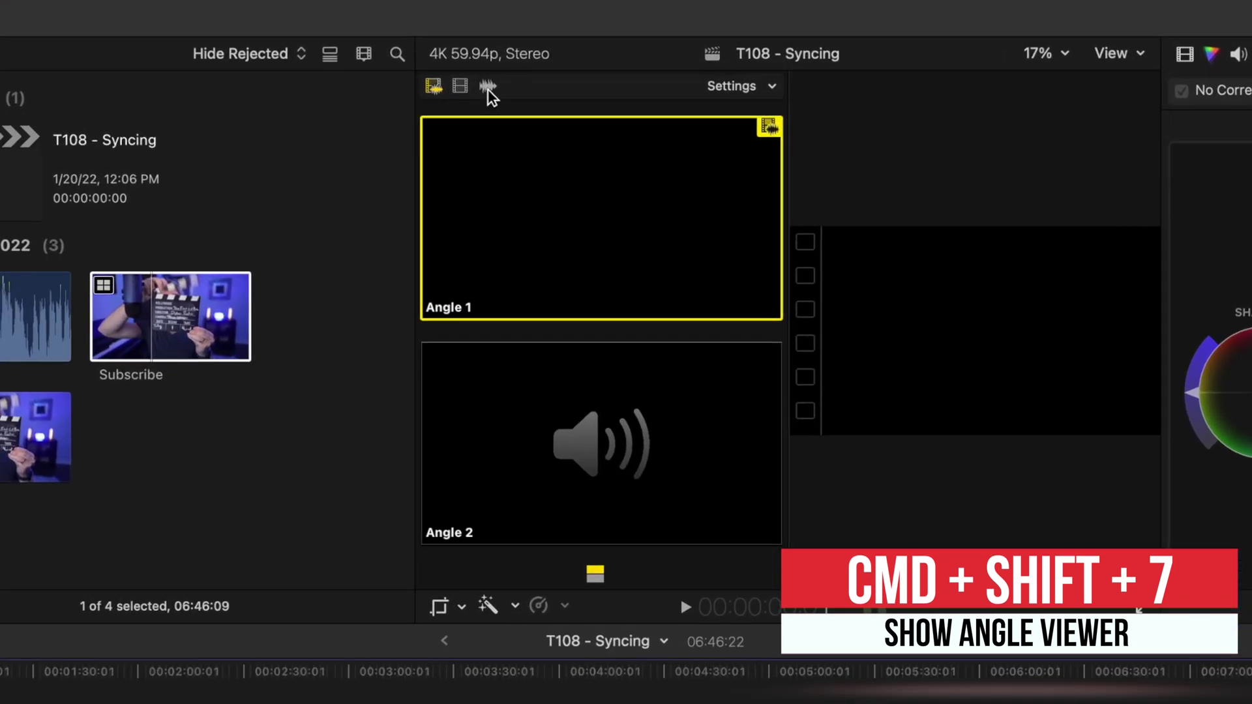
pyautogui.click(488, 87)
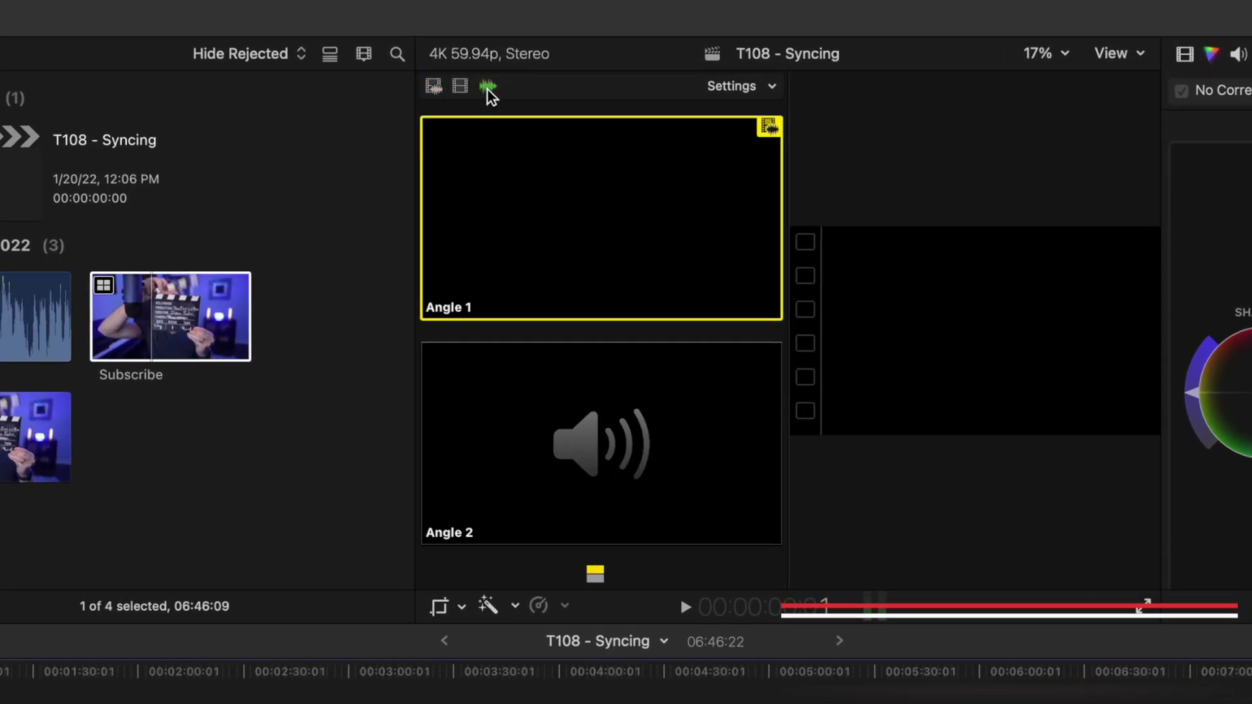
pyautogui.click(593, 405)
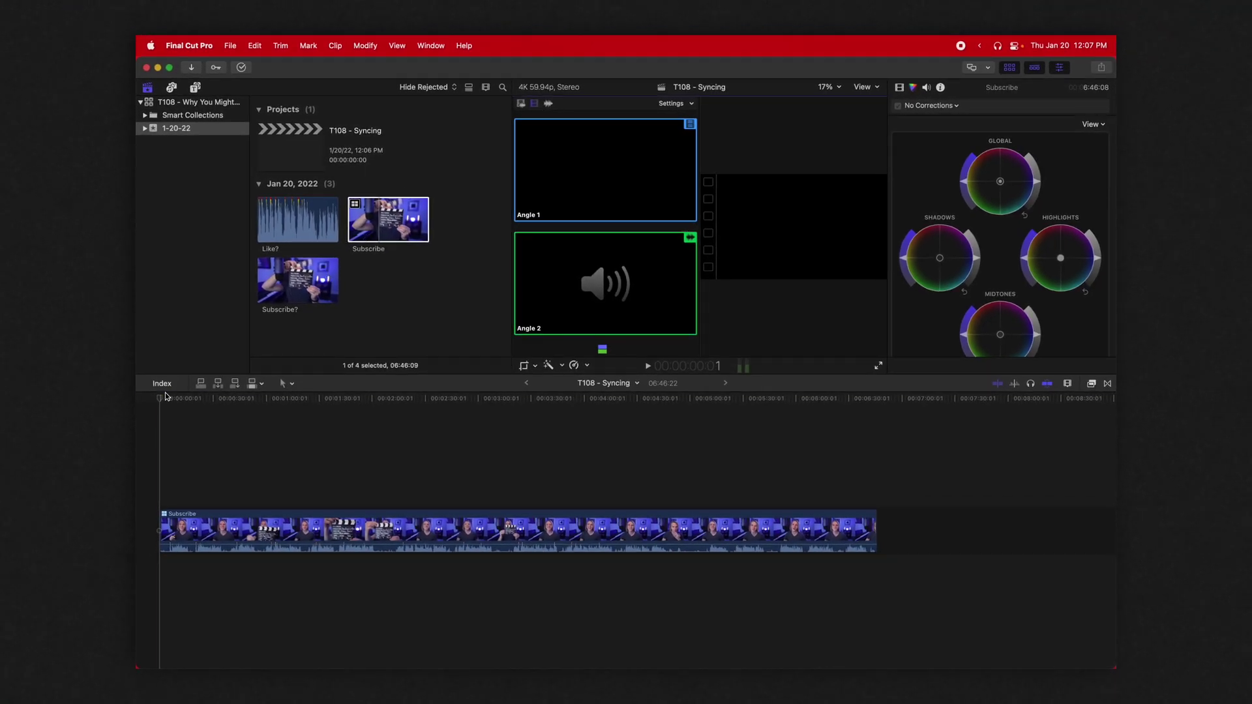
pyautogui.moveTo(165, 396); pyautogui.dragTo(216, 413)
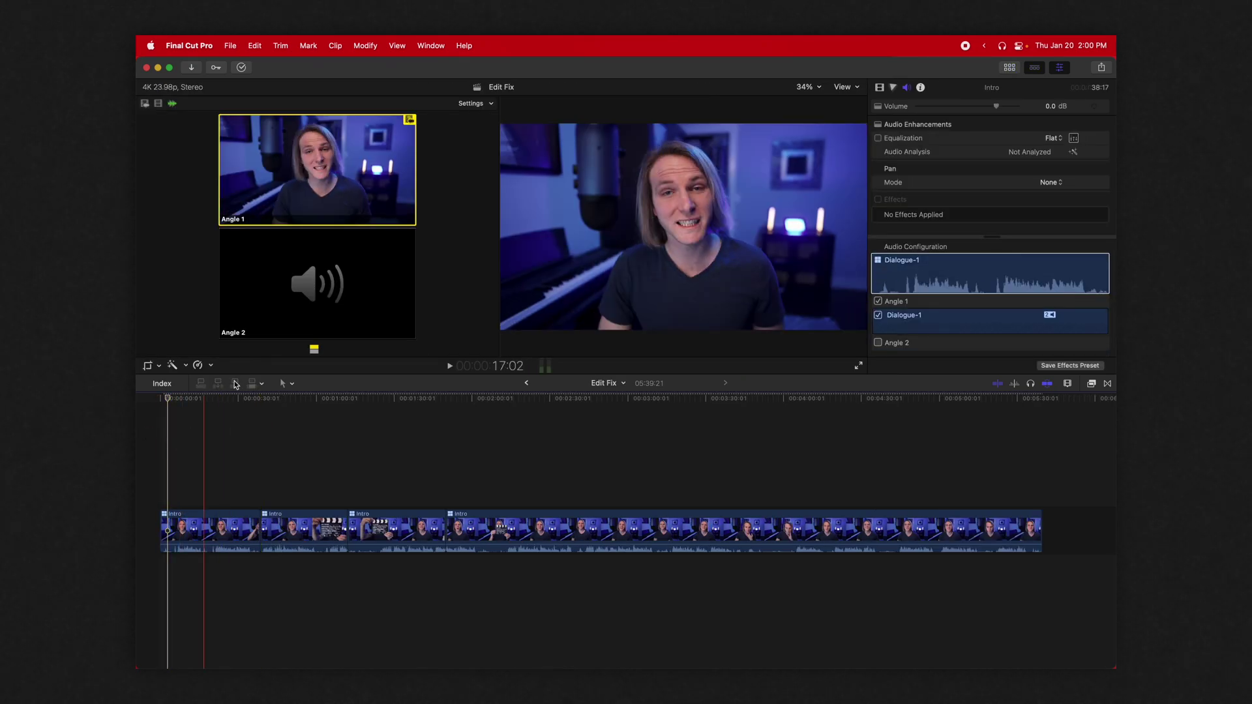
# Switch the Edit Fix project's opening Intro clip to Angle 2 audio and scrub across the following clips
pyautogui.click(347, 265)
pyautogui.click(206, 493)
pyautogui.moveTo(229, 394); pyautogui.dragTo(220, 402)
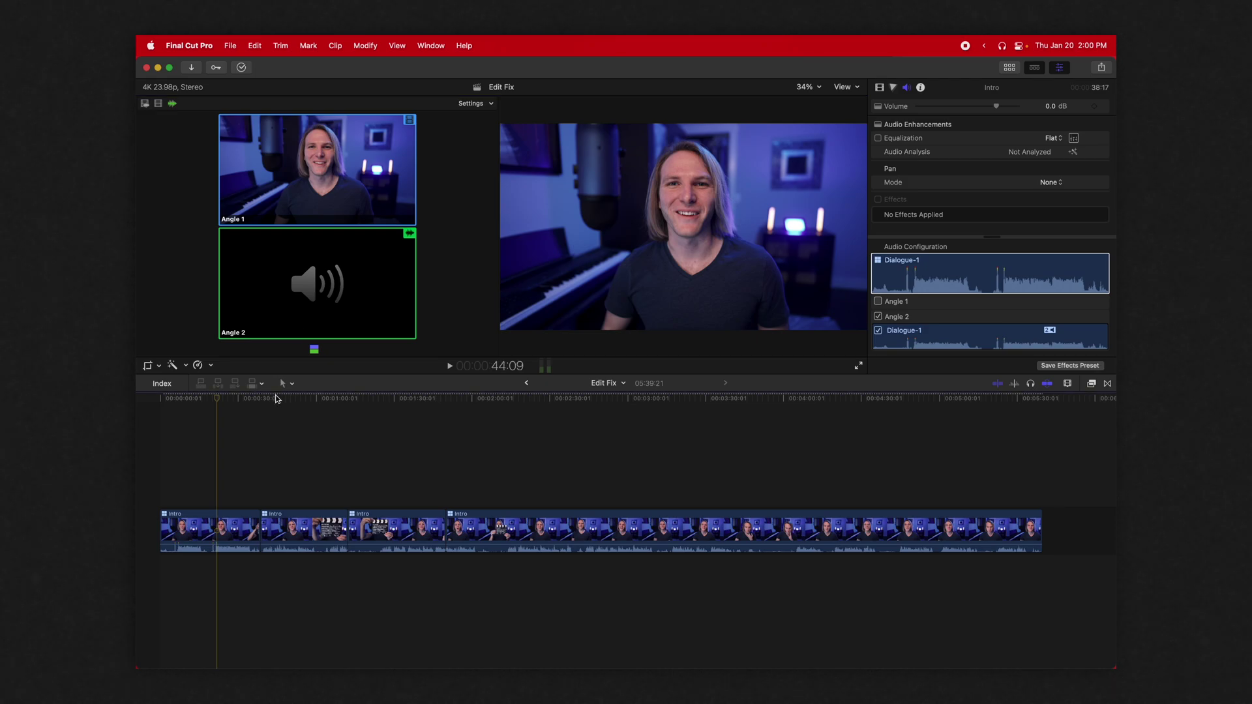
pyautogui.click(314, 403)
pyautogui.moveTo(328, 402); pyautogui.dragTo(481, 401)
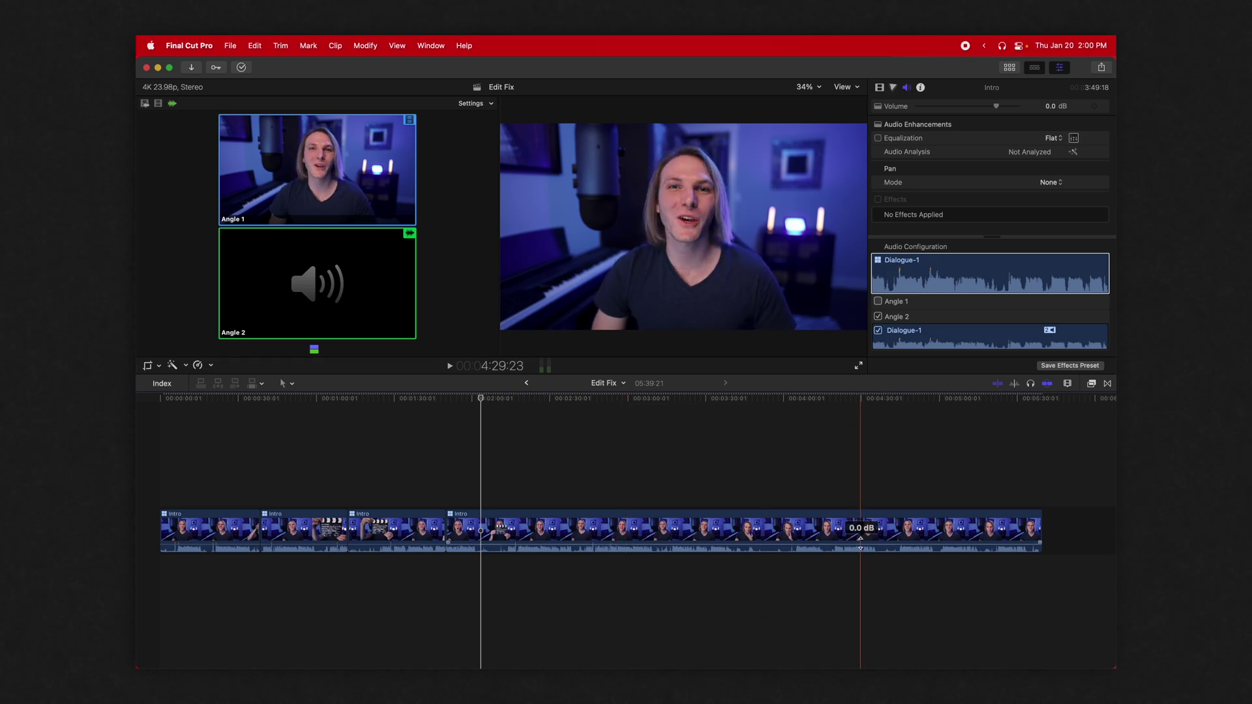
# Select all four Intro clips and toggle Angle 2 and Angle 1 in their shared audio configuration
pyautogui.moveTo(672, 583); pyautogui.dragTo(242, 516)
pyautogui.click(928, 293)
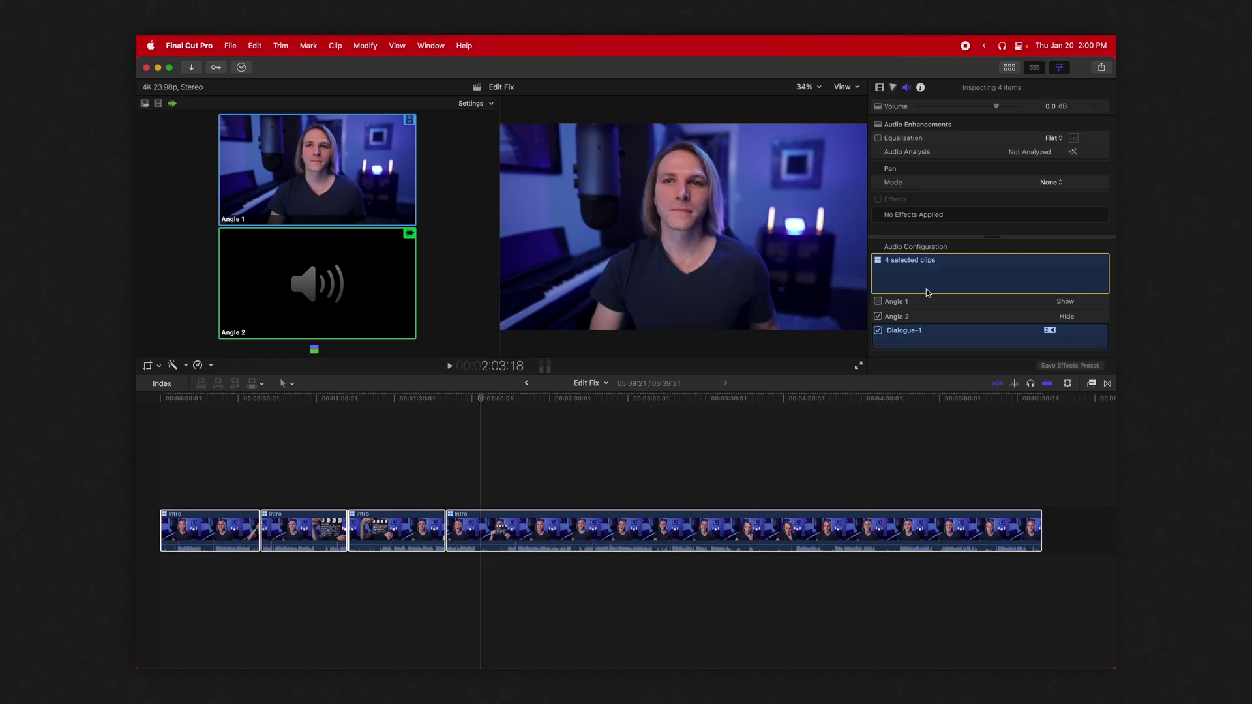
pyautogui.click(878, 316)
pyautogui.click(878, 301)
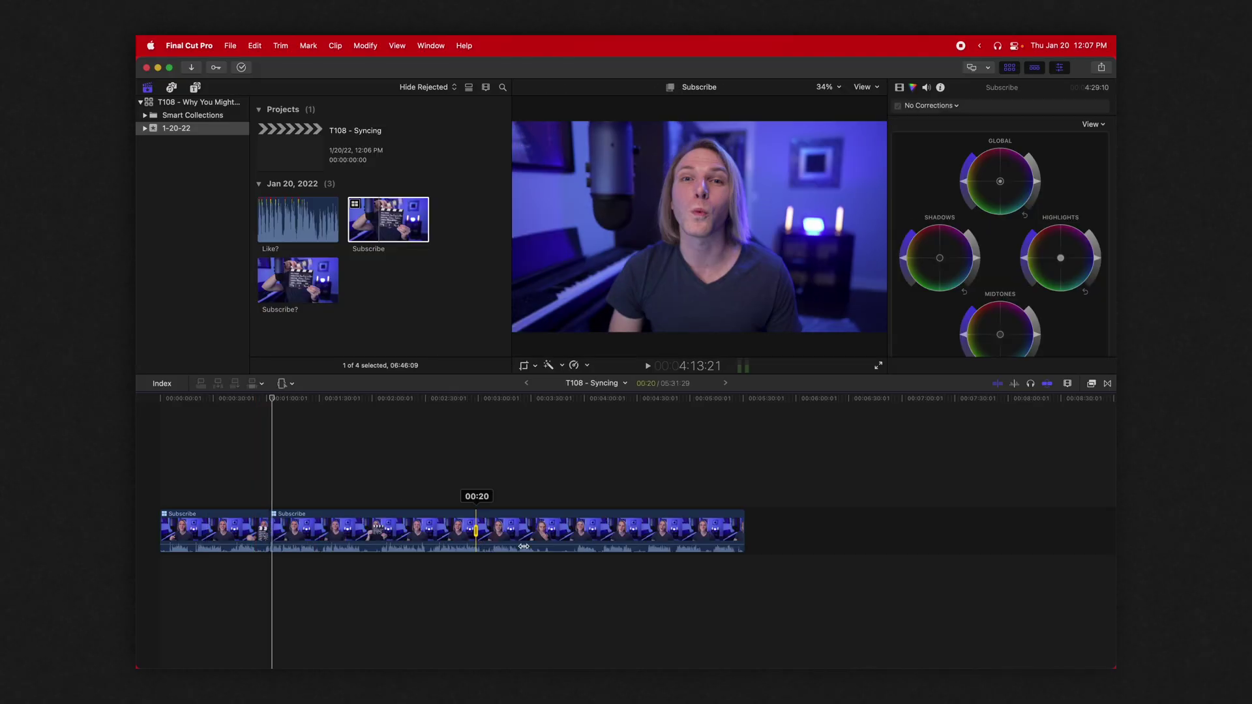
# Delete the short selected piece from the T108 - Syncing timeline and open the second Subscribe multicam clip in the angle editor
pyautogui.press('Delete')
pyautogui.click(275, 516)
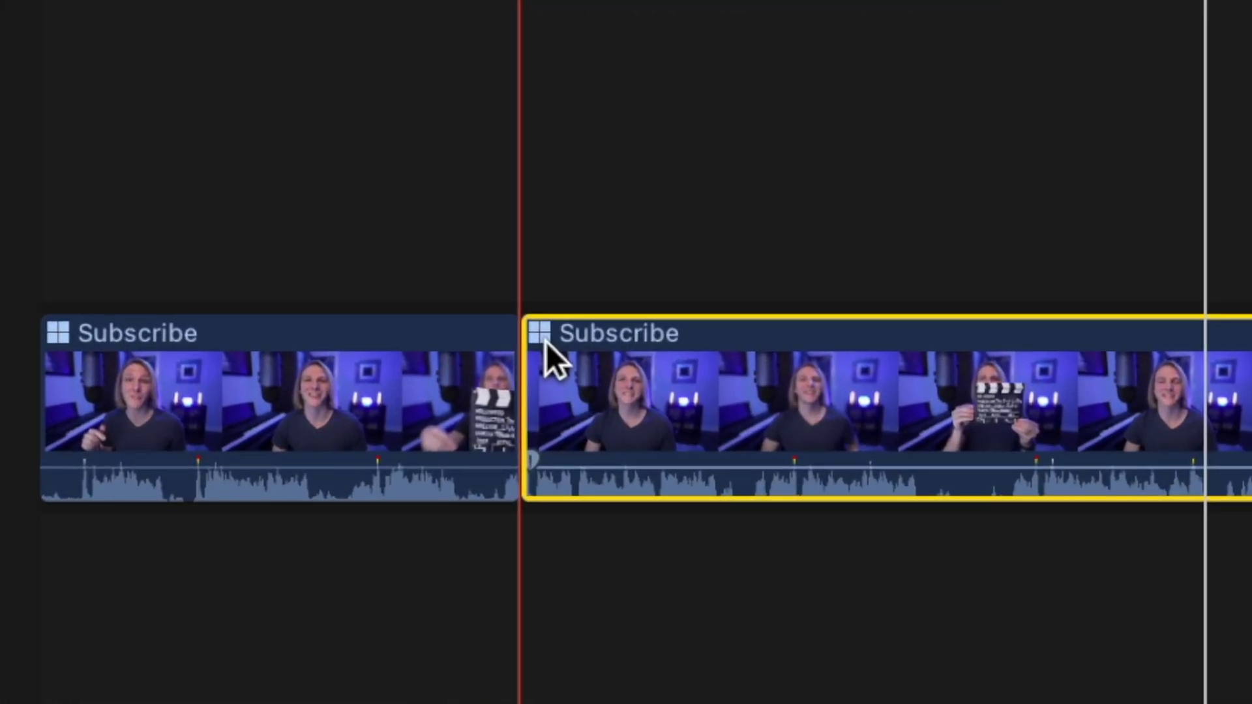
pyautogui.doubleClick(546, 342)
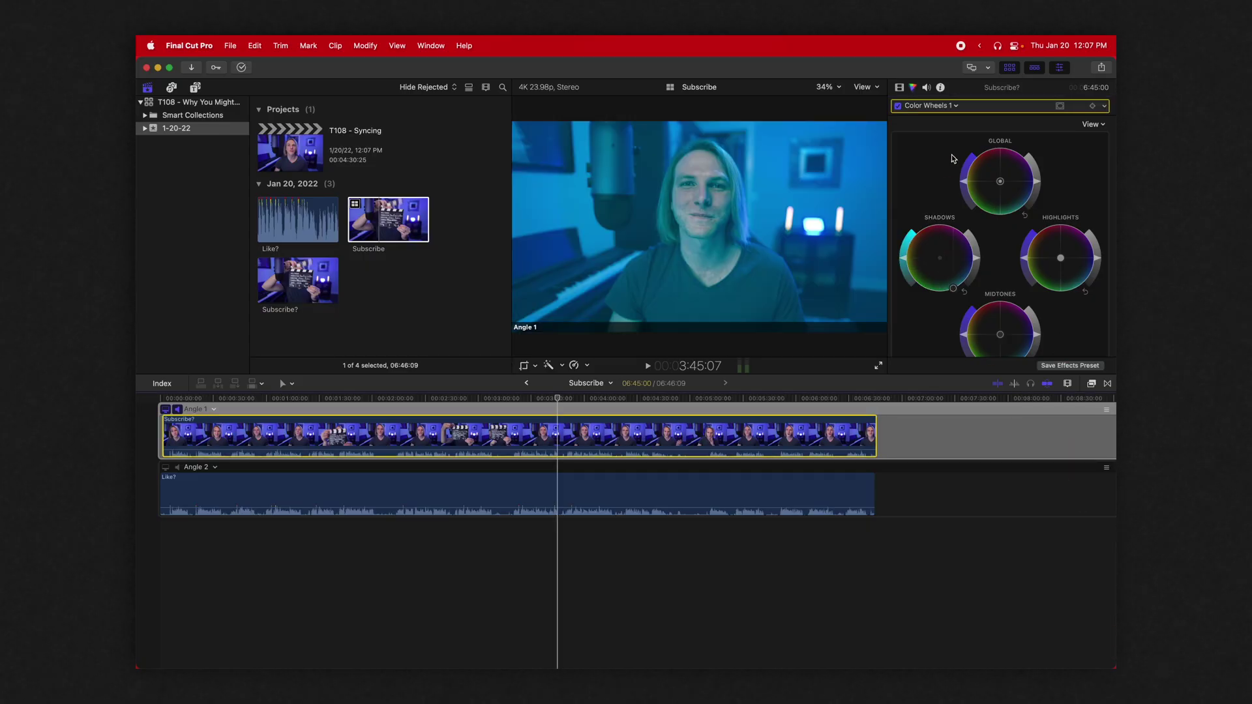
# Push the Angle 1 video's global color toward orange, highlights toward cyan and midtones toward blue, and darken its shadows
pyautogui.moveTo(996, 173); pyautogui.dragTo(976, 159)
pyautogui.moveTo(1061, 260); pyautogui.dragTo(1078, 285)
pyautogui.moveTo(1000, 334); pyautogui.dragTo(1030, 354)
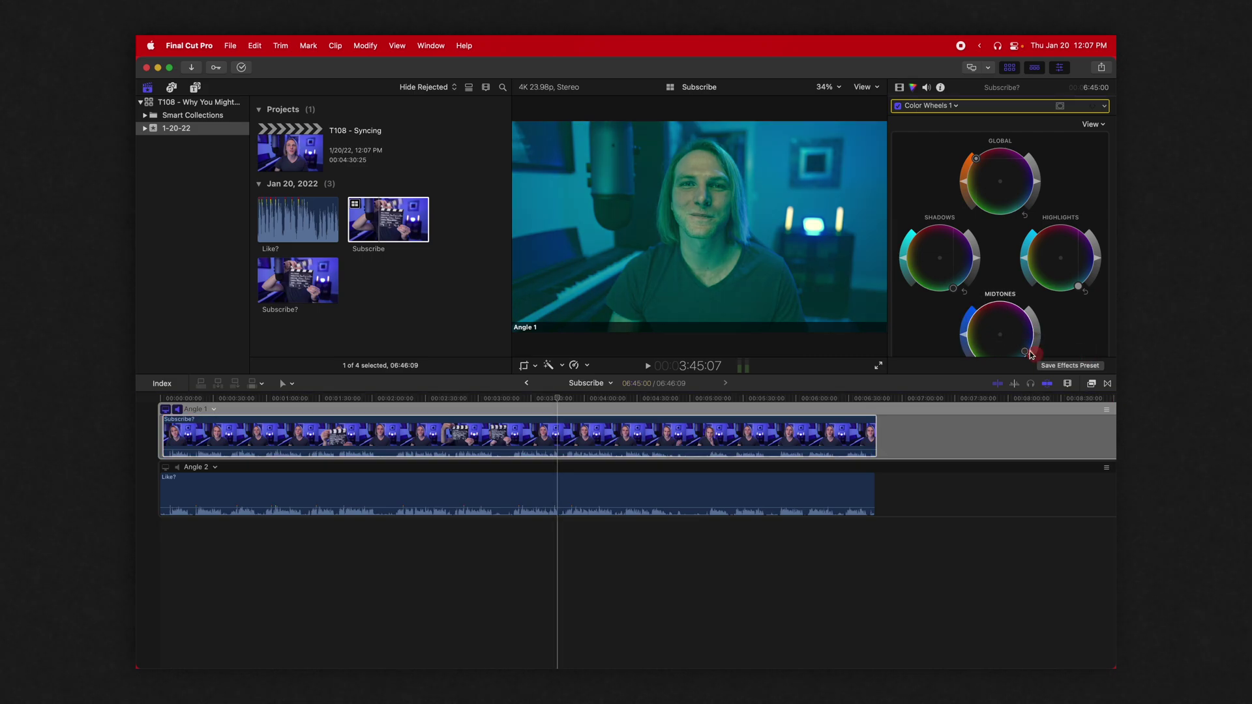
pyautogui.moveTo(975, 263); pyautogui.dragTo(969, 279)
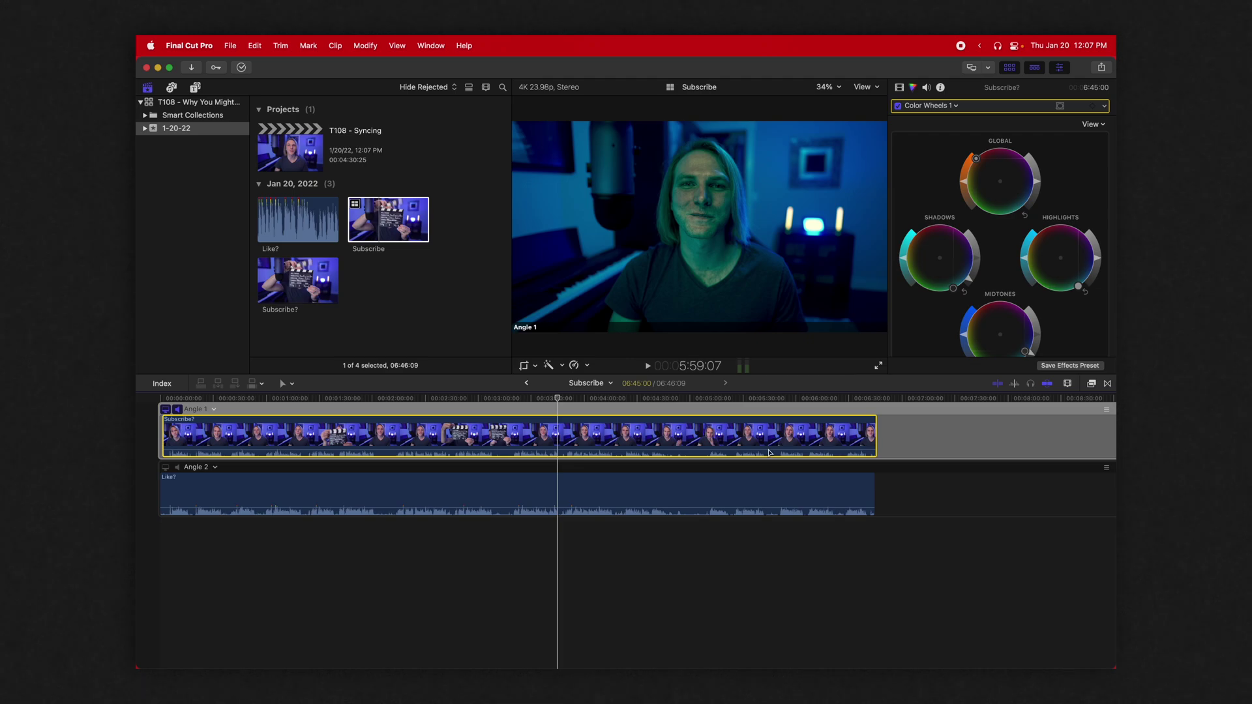
# Search the effects for "tutori" and apply Tutorial Voiceover to the Like? audio clip in Angle 2
pyautogui.click(585, 492)
pyautogui.click(1089, 384)
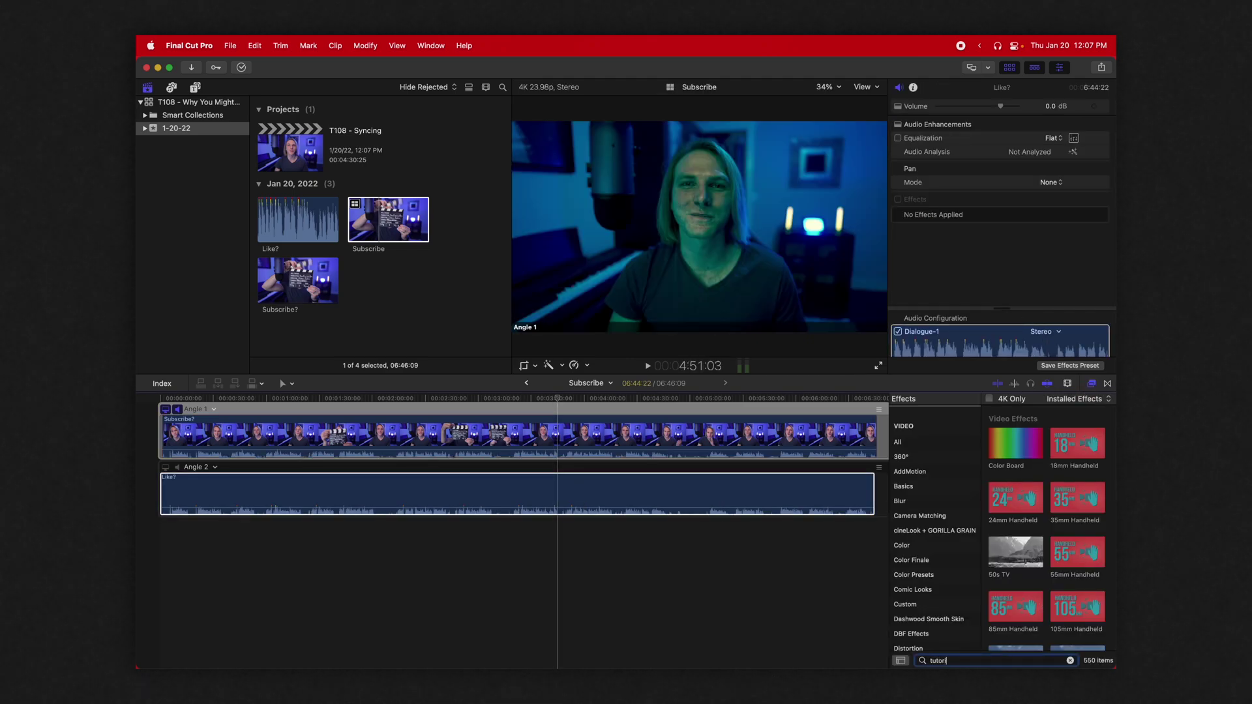
pyautogui.moveTo(1032, 430); pyautogui.dragTo(503, 509)
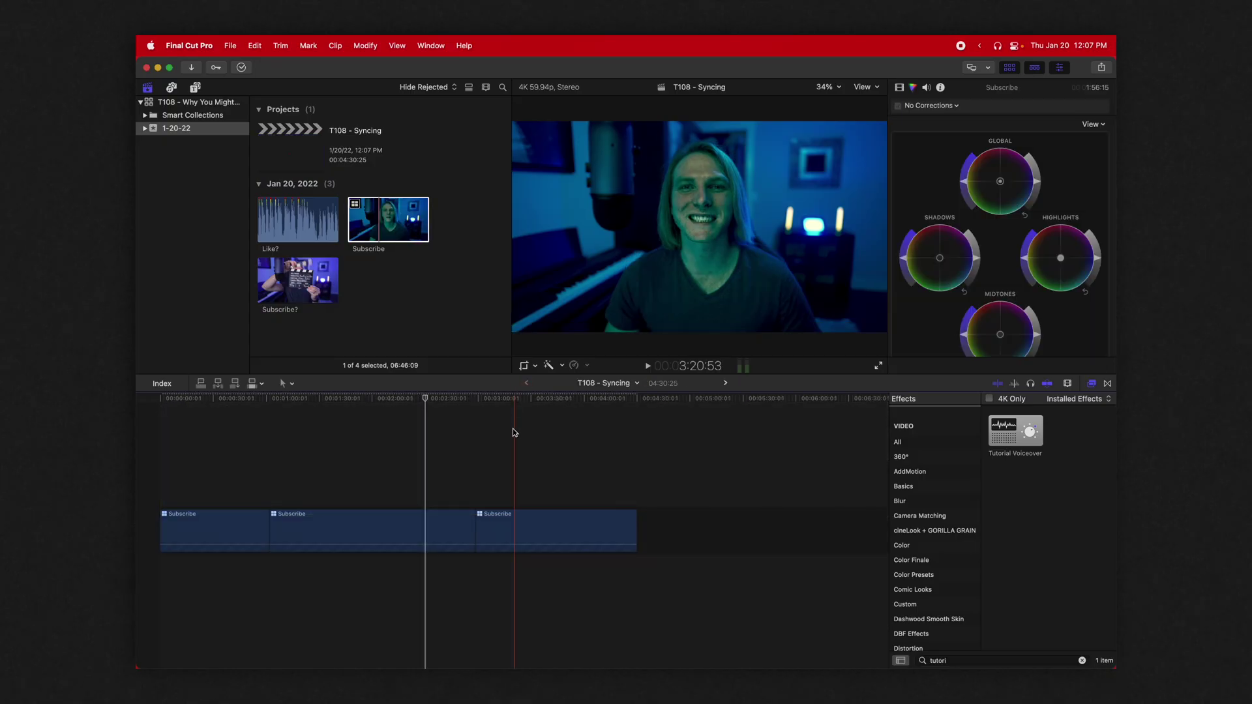
# Scale the Subscribe? video in Angle 1 to 990%, shift its vertical position and return to the project
pyautogui.click(530, 410)
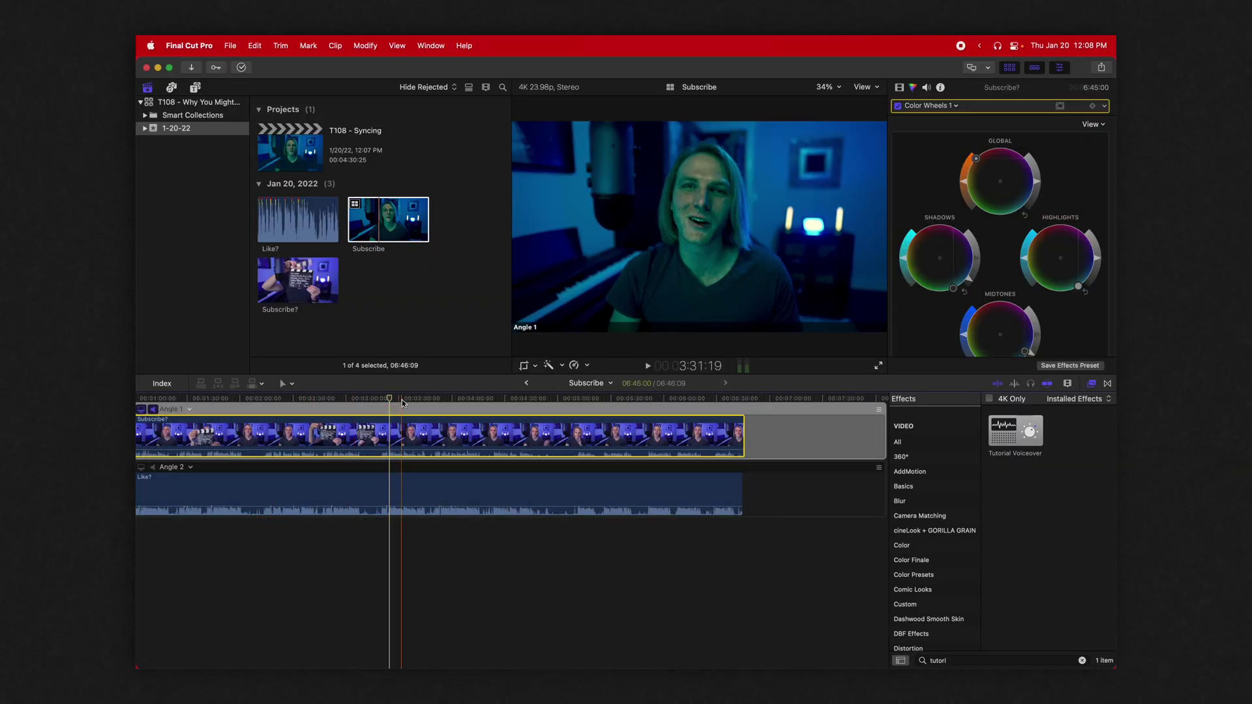
pyautogui.click(913, 87)
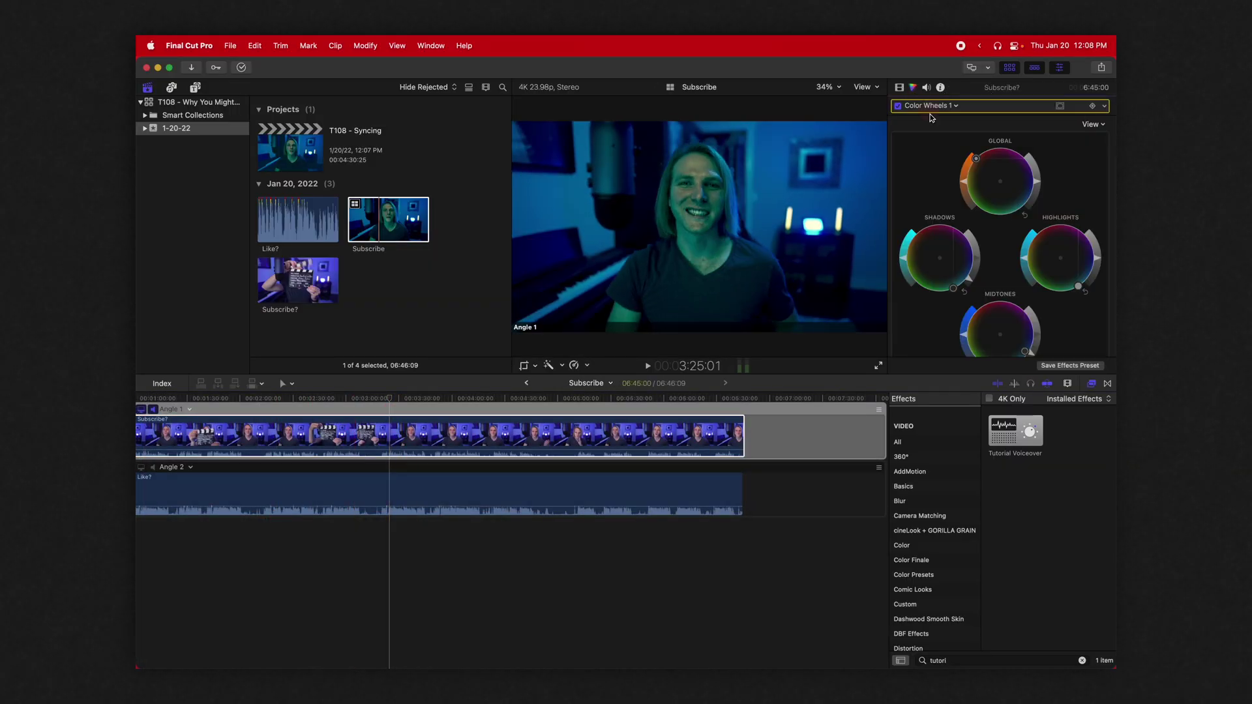
pyautogui.click(900, 88)
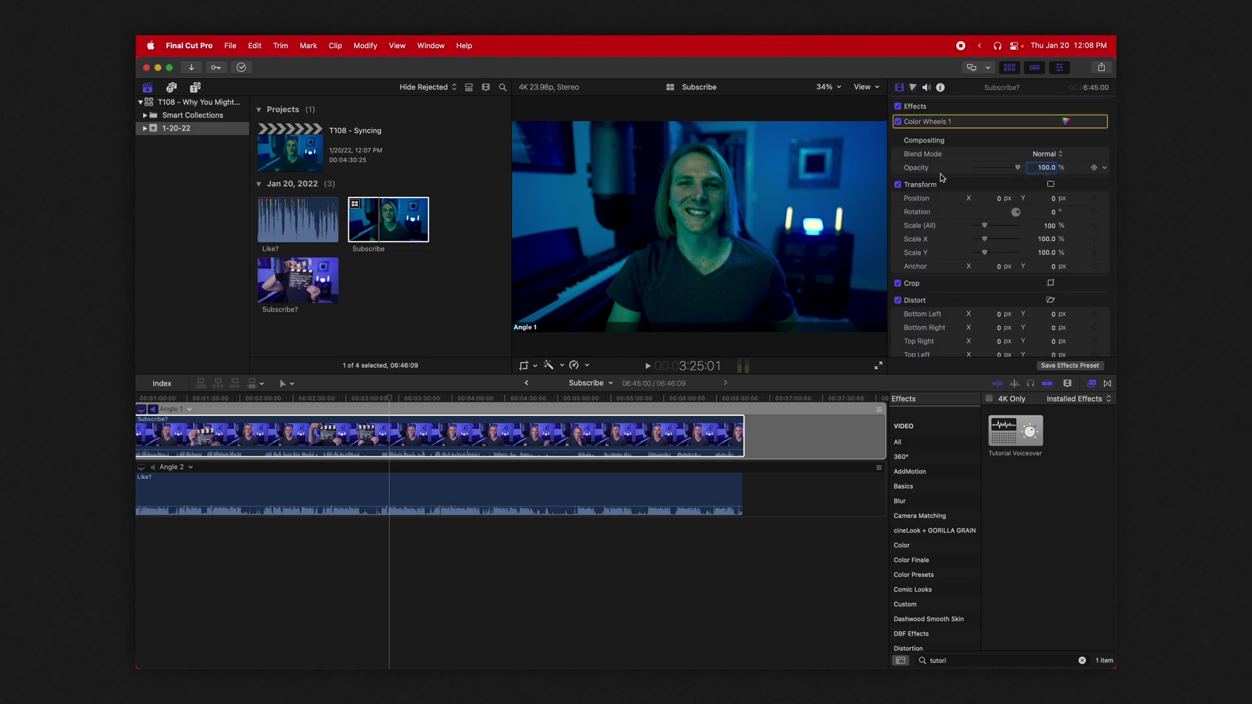
pyautogui.moveTo(986, 226); pyautogui.dragTo(1046, 200)
pyautogui.moveTo(1048, 226); pyautogui.dragTo(1049, 225)
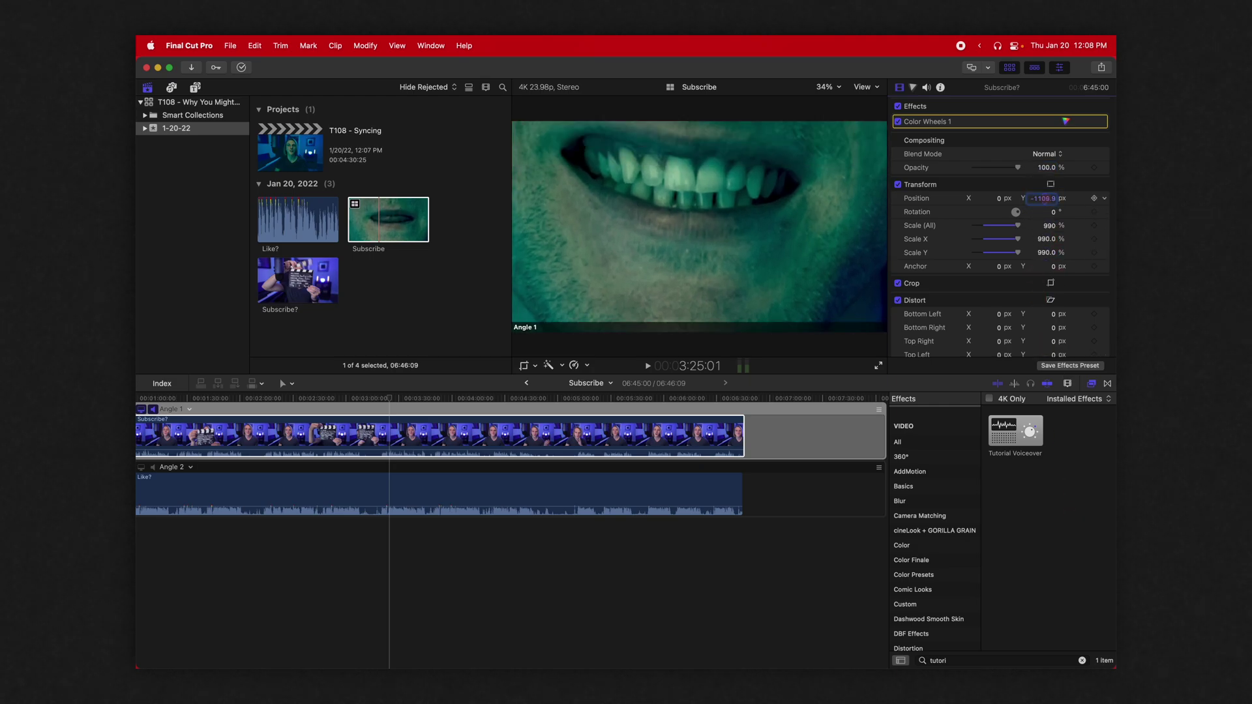
pyautogui.moveTo(1048, 202); pyautogui.dragTo(1048, 235)
pyautogui.click(527, 383)
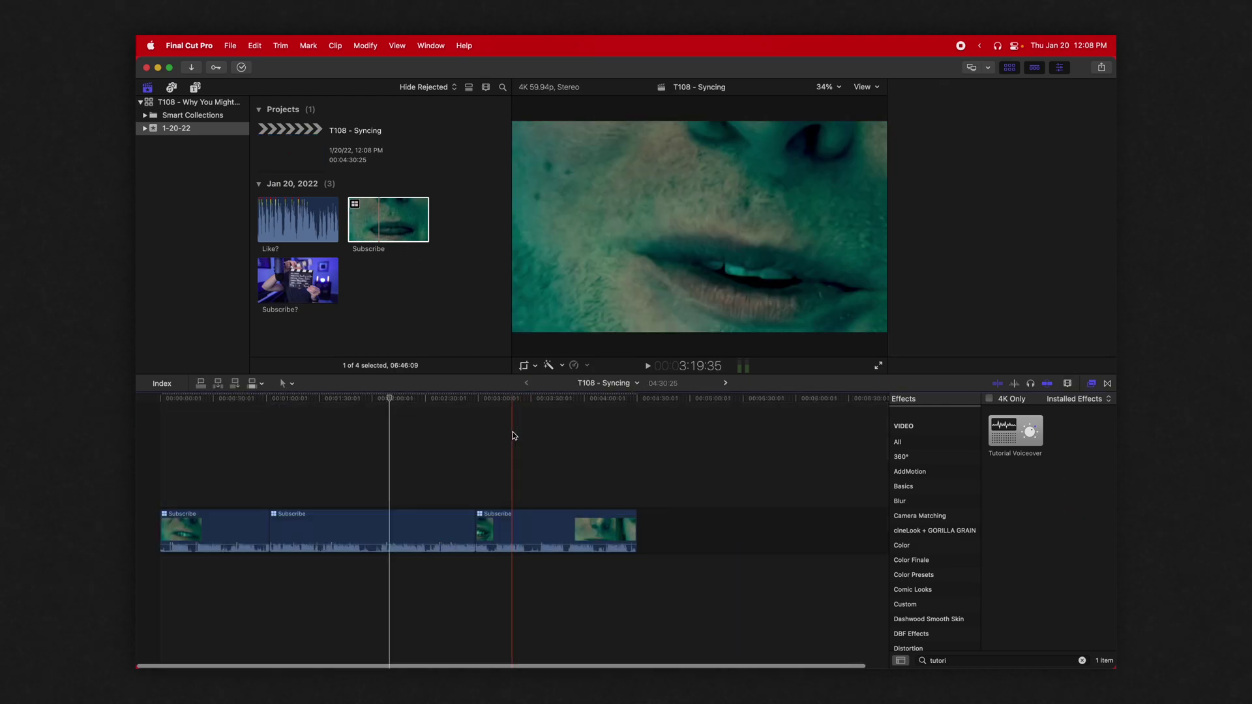